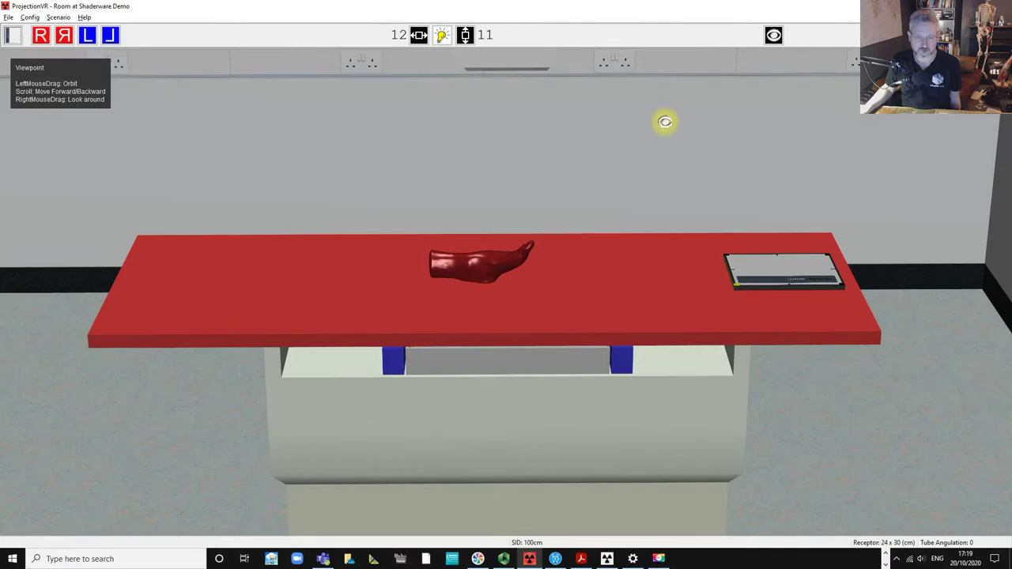
- Flex the foot phantom so the leg rises above the table, and adjust its position near the table centre
{"action": "left_click_drag", "start_coordinate": [482, 250], "coordinate": [467, 158]}
{"action": "left_click_drag", "start_coordinate": [463, 122], "coordinate": [480, 199]}
{"action": "left_click_drag", "start_coordinate": [514, 228], "coordinate": [521, 247]}
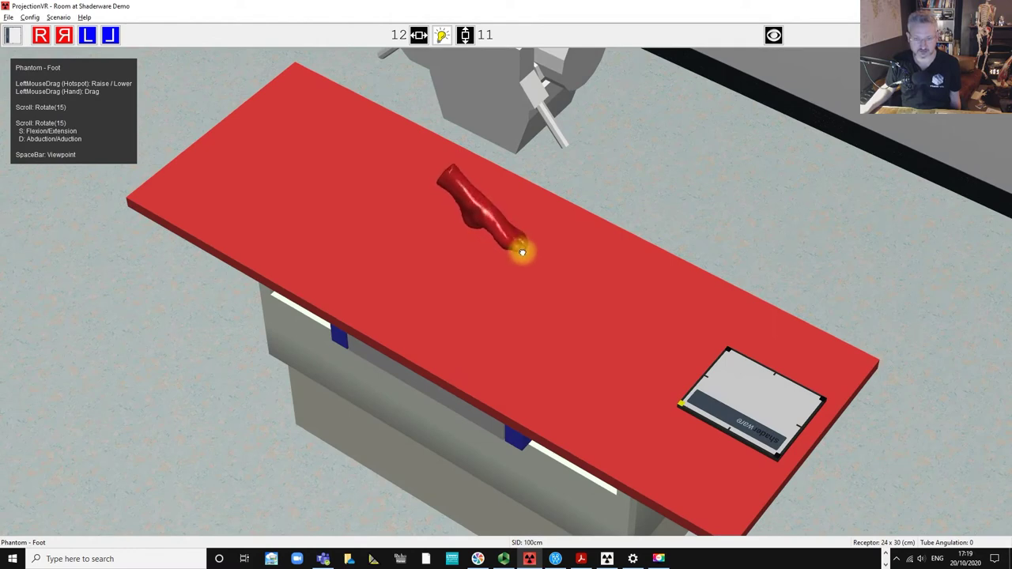
{"action": "left_click_drag", "start_coordinate": [606, 201], "coordinate": [551, 166]}
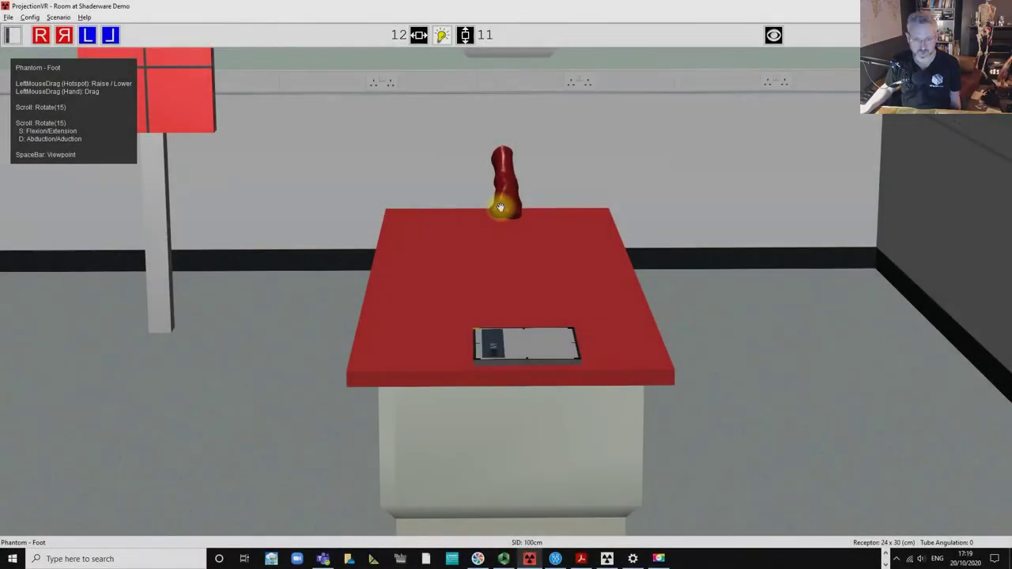
{"action": "left_click_drag", "start_coordinate": [502, 202], "coordinate": [502, 215]}
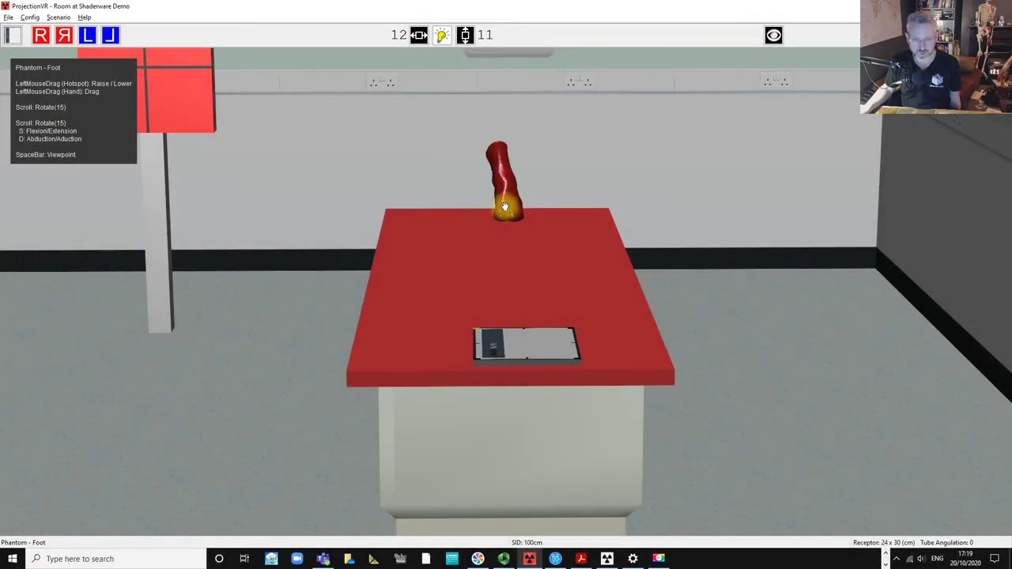
- Move the receptor along the table towards the foot phantom and rotate it 180 degrees
{"action": "left_click_drag", "start_coordinate": [502, 343], "coordinate": [499, 295]}
{"action": "scroll", "coordinate": [499, 295], "scroll_direction": "down", "scroll_amount": 5}
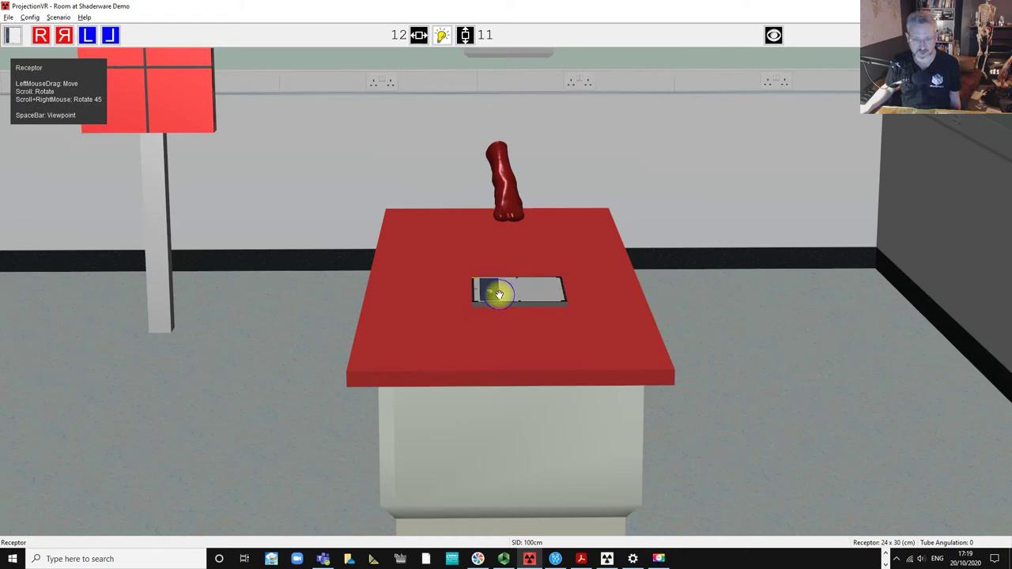
{"action": "left_click_drag", "start_coordinate": [499, 295], "coordinate": [493, 274]}
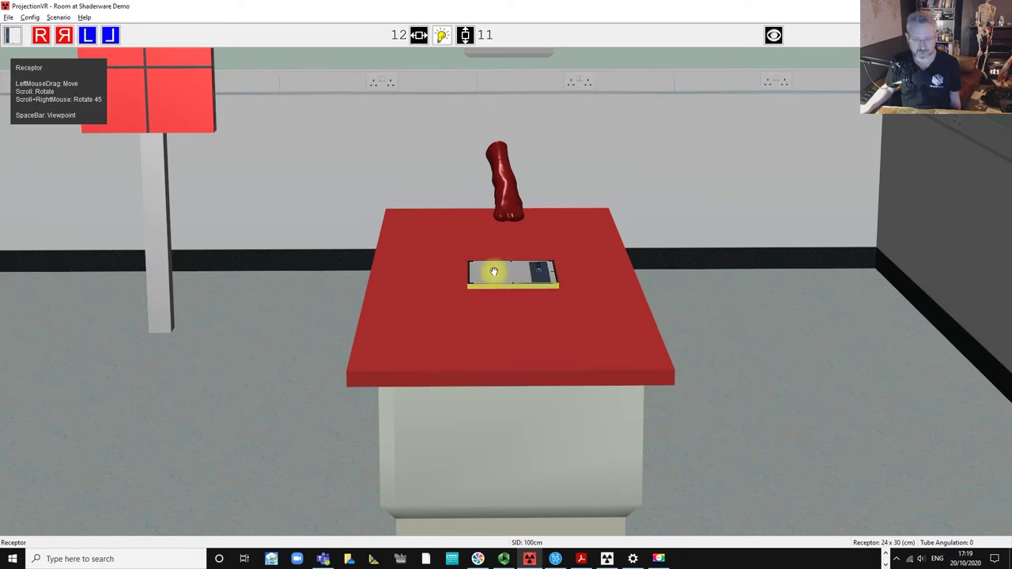
- Move the foot phantom onto the receptor and tilt it into an oblique position with one side of the sole raised
{"action": "left_click_drag", "start_coordinate": [504, 188], "coordinate": [510, 250]}
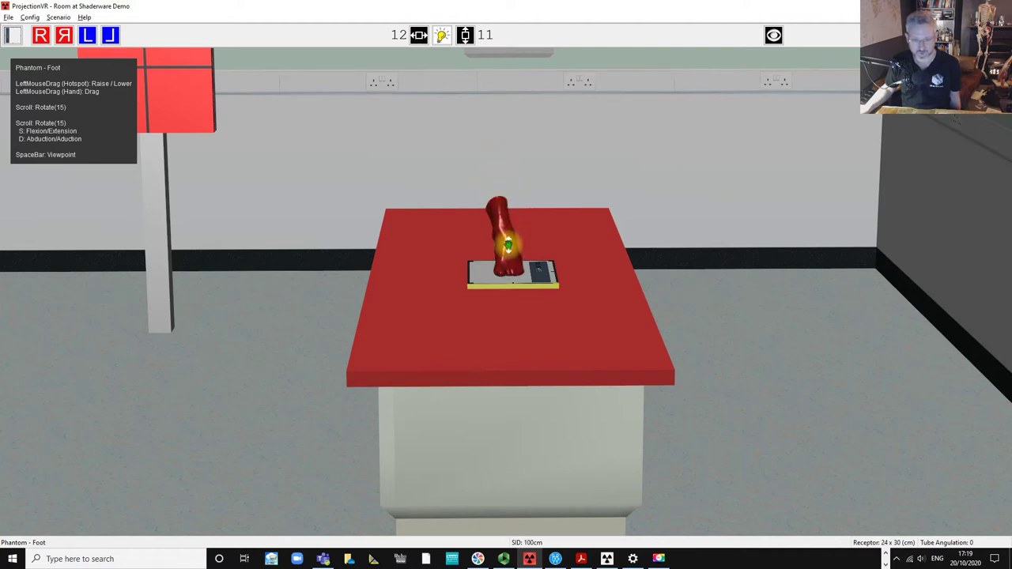
{"action": "scroll", "coordinate": [506, 264], "scroll_direction": "down", "scroll_amount": 2}
{"action": "scroll", "coordinate": [507, 265], "scroll_direction": "down", "scroll_amount": 2}
{"action": "scroll", "coordinate": [498, 267], "scroll_direction": "up", "scroll_amount": 2}
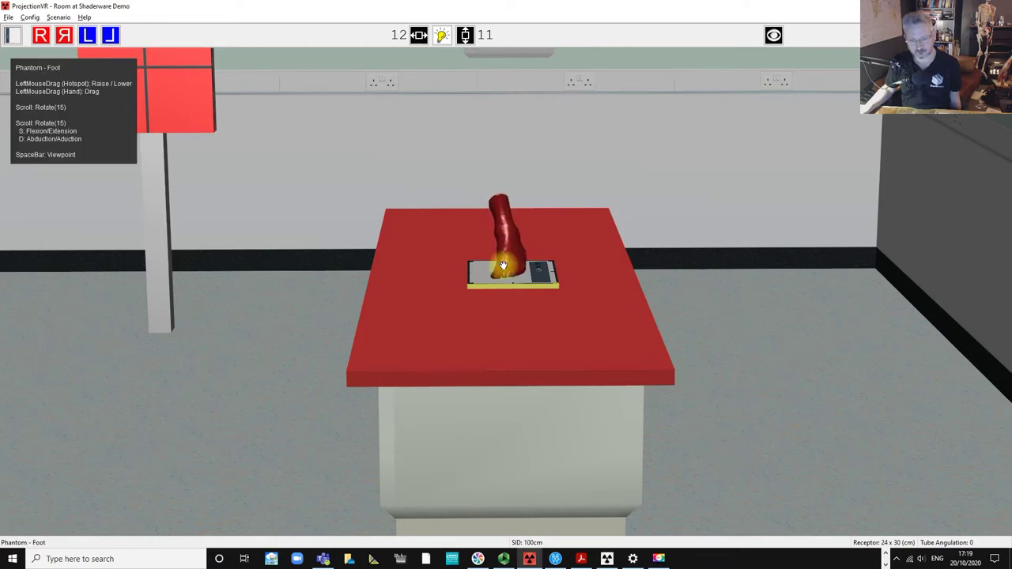
{"action": "left_click_drag", "start_coordinate": [511, 271], "coordinate": [522, 263]}
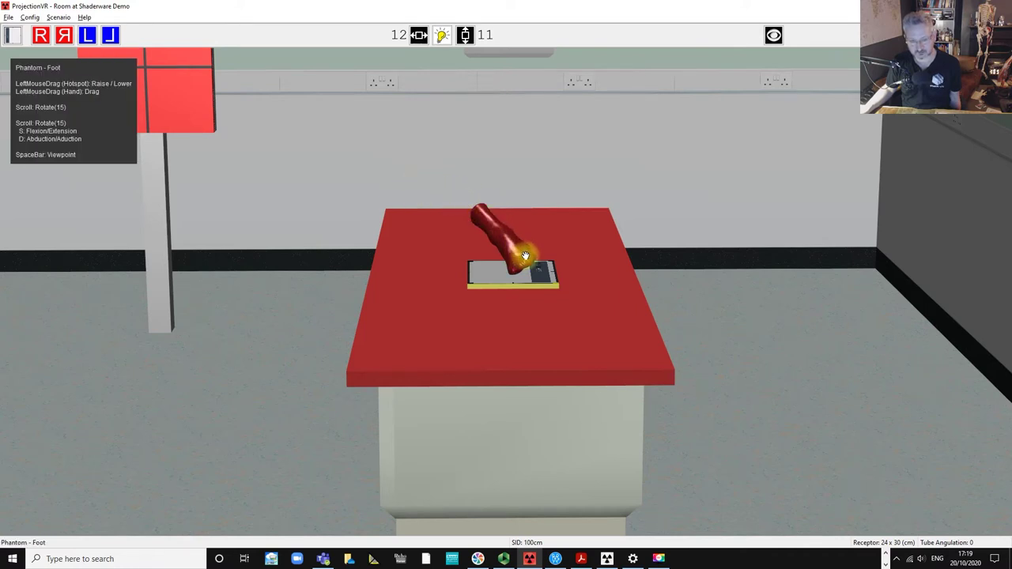
- Check the oblique foot from the side and the table's end, and fine-tune its rotation on the receptor
{"action": "key", "text": "space"}
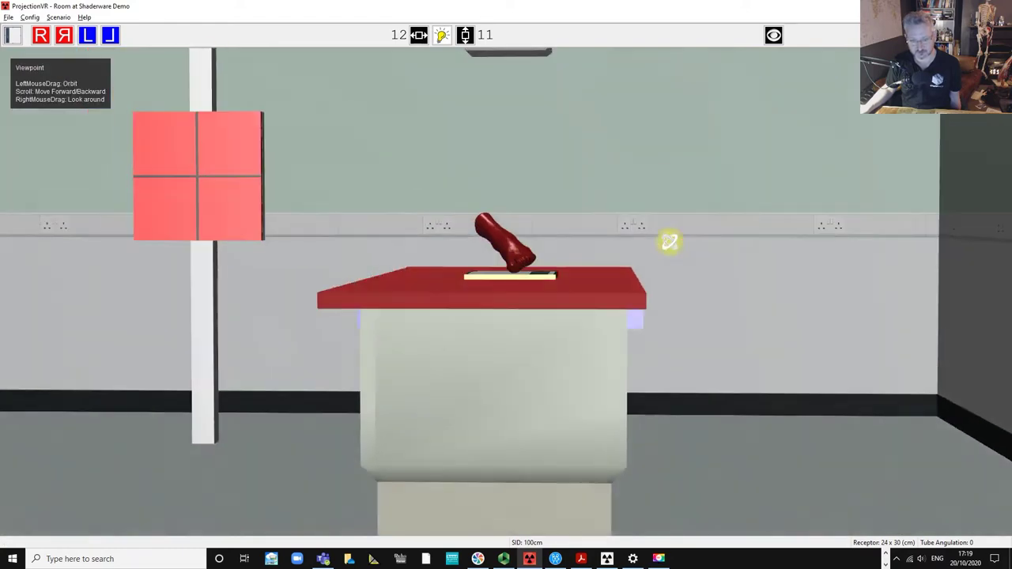
{"action": "left_click_drag", "start_coordinate": [670, 241], "coordinate": [601, 258]}
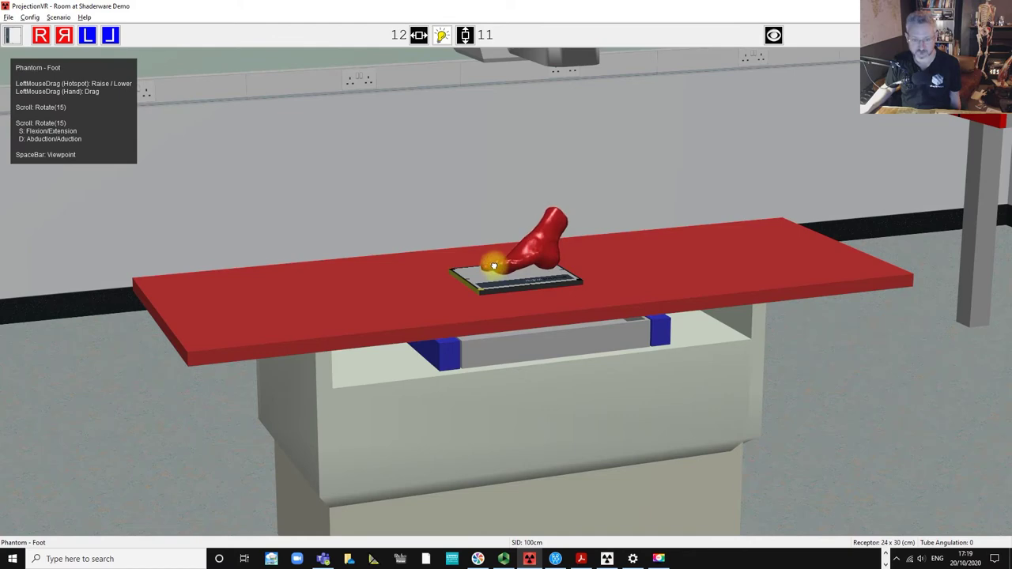
{"action": "left_click_drag", "start_coordinate": [493, 265], "coordinate": [585, 217]}
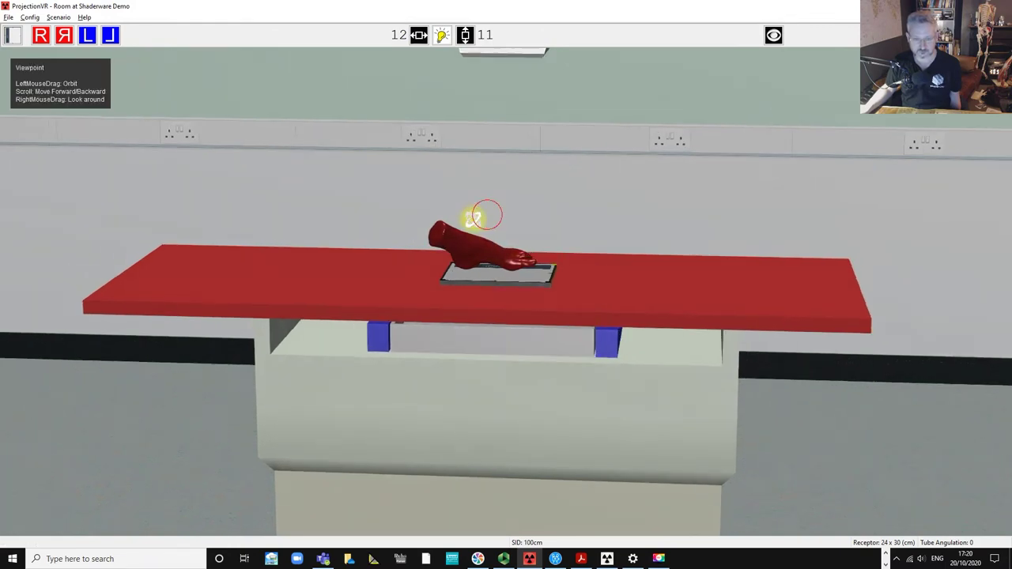
{"action": "left_click_drag", "start_coordinate": [445, 240], "coordinate": [398, 219]}
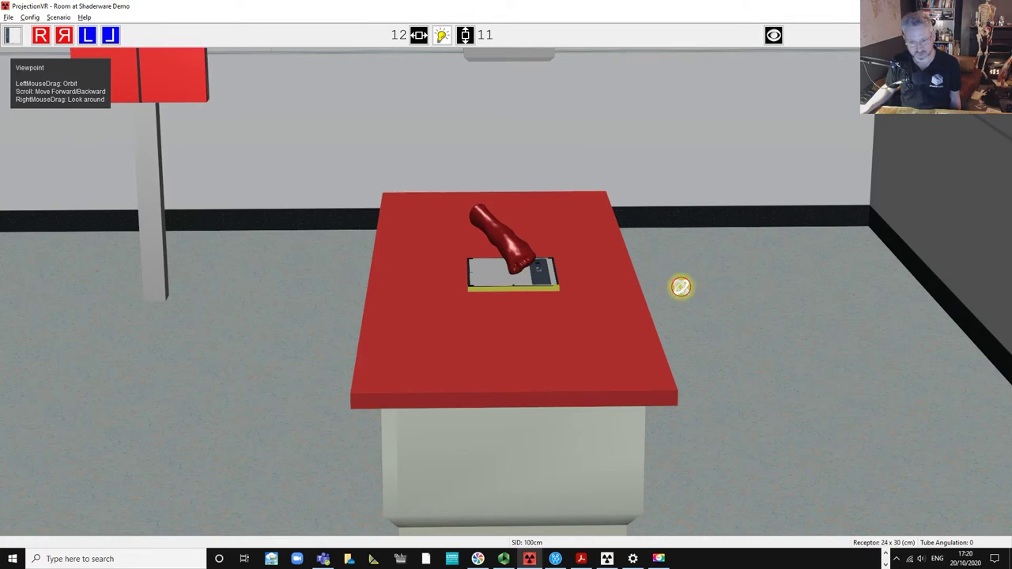
{"action": "left_click_drag", "start_coordinate": [677, 287], "coordinate": [677, 272]}
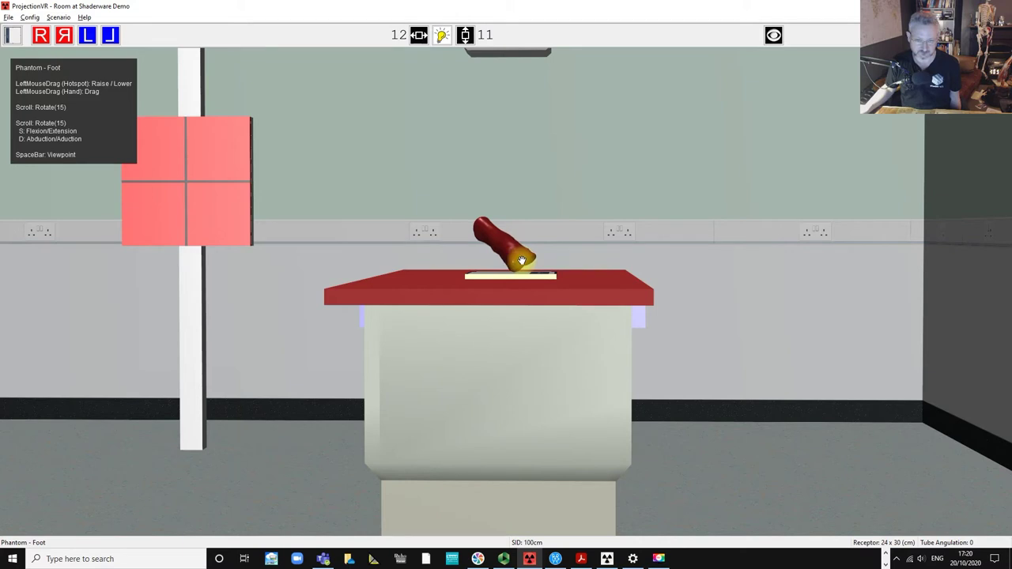
{"action": "scroll", "coordinate": [520, 261], "scroll_direction": "up", "scroll_amount": 1}
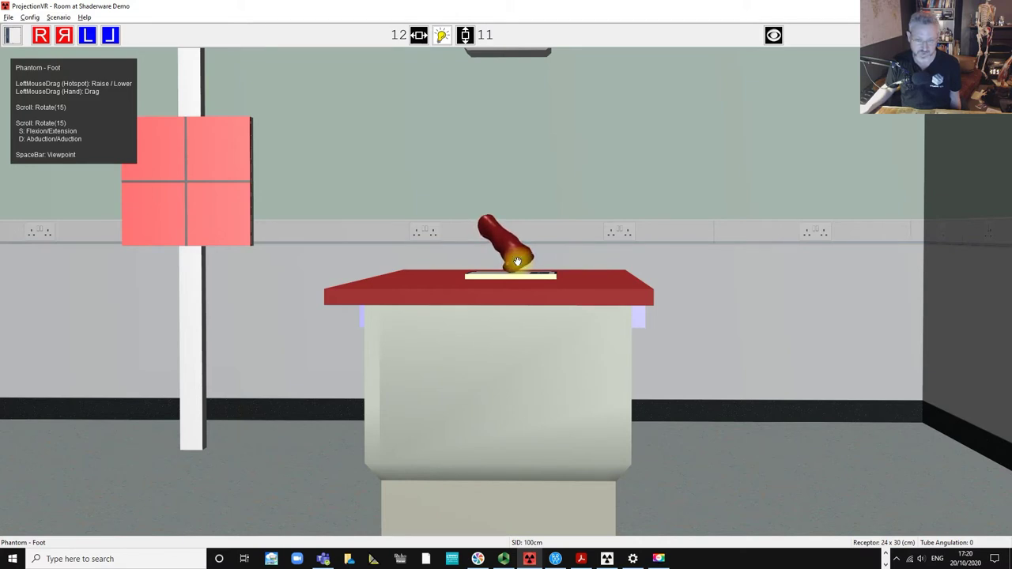
{"action": "scroll", "coordinate": [517, 261], "scroll_direction": "down", "scroll_amount": 2}
- Turn on the collimator light to project the beam field onto the foot and receptor
{"action": "key", "text": "space"}
{"action": "left_click_drag", "start_coordinate": [517, 260], "coordinate": [574, 282]}
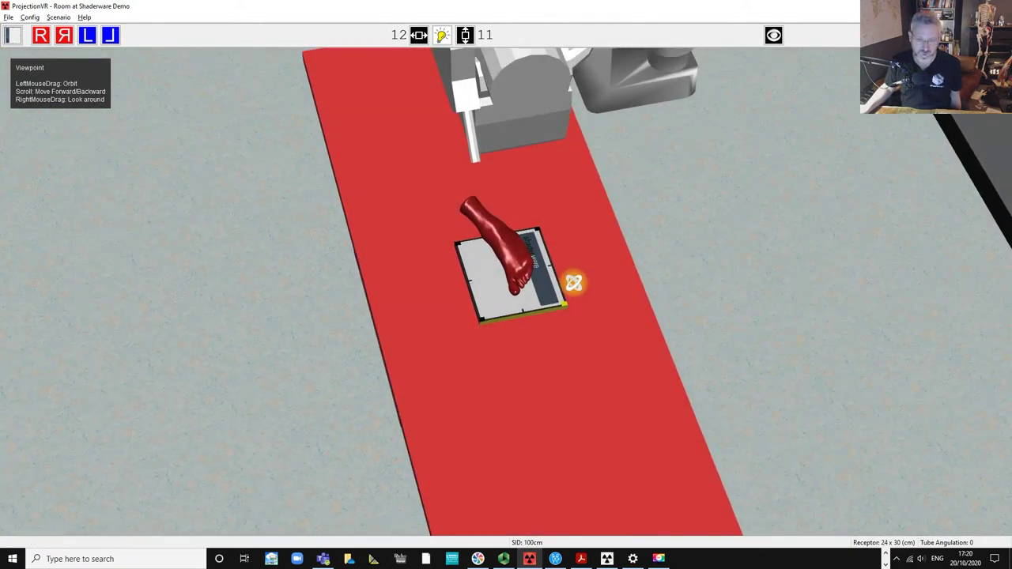
{"action": "key", "text": "space"}
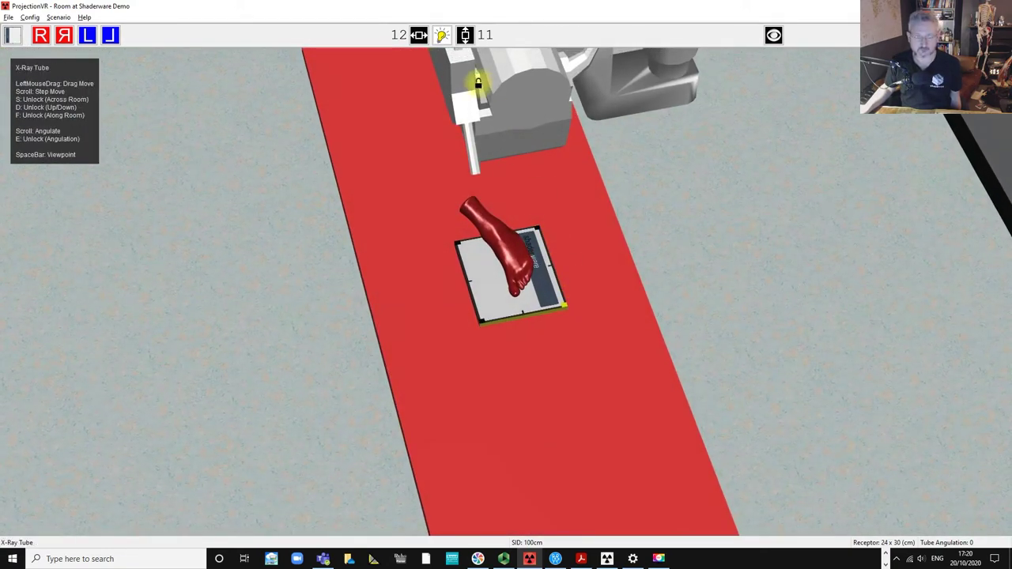
{"action": "left_click", "coordinate": [443, 39]}
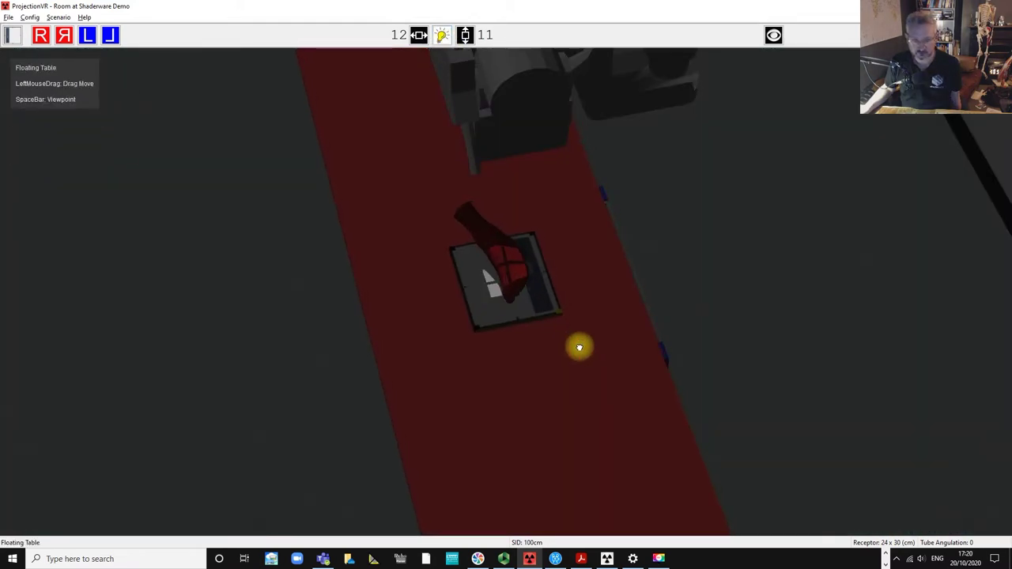
- Set the X-ray tube angulation to 5 and shift the tube along the table to recentre the beam on the foot
{"action": "key", "text": "space"}
{"action": "left_click_drag", "start_coordinate": [711, 287], "coordinate": [770, 278]}
{"action": "key", "text": "space"}
{"action": "key", "text": "space"}
{"action": "scroll", "coordinate": [703, 150], "scroll_direction": "down", "scroll_amount": 3}
{"action": "key", "text": "space"}
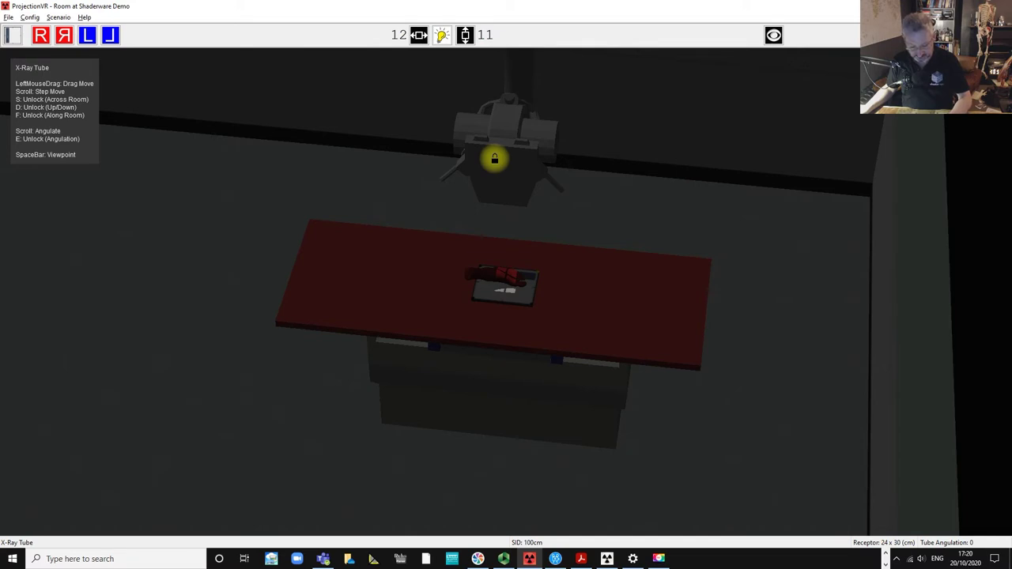
{"action": "scroll", "coordinate": [495, 158], "scroll_direction": "up", "scroll_amount": 5}
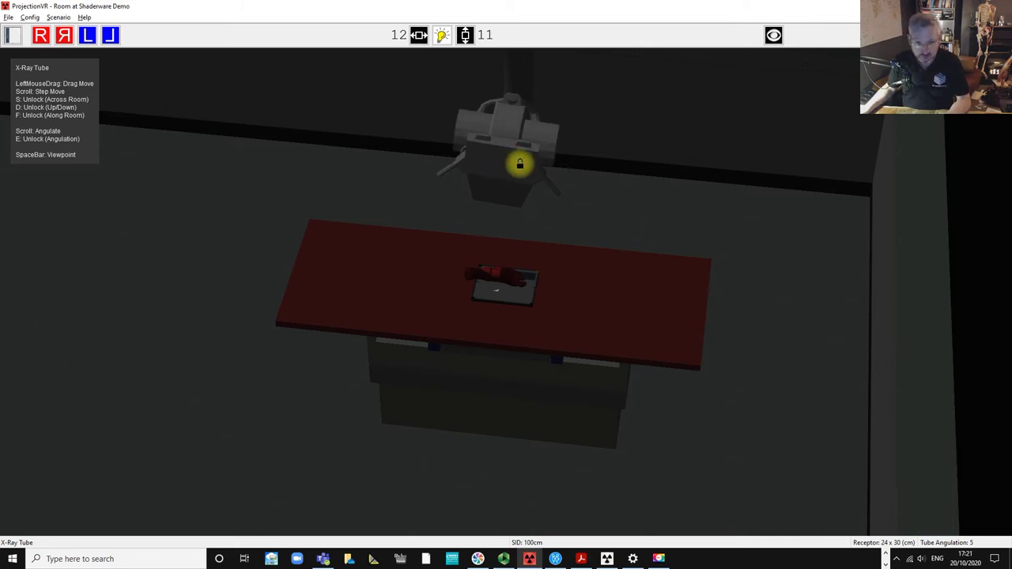
{"action": "left_click_drag", "start_coordinate": [516, 164], "coordinate": [528, 164]}
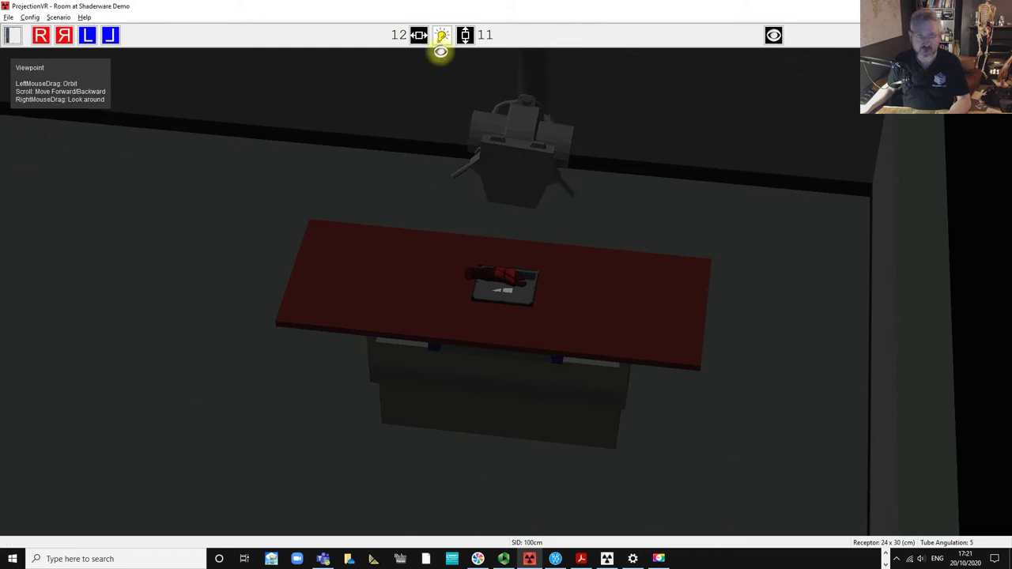
- Set the collimation to 14 wide and 31 high, and nudge the receptor into line with the light field
{"action": "scroll", "coordinate": [419, 35], "scroll_direction": "up", "scroll_amount": 2}
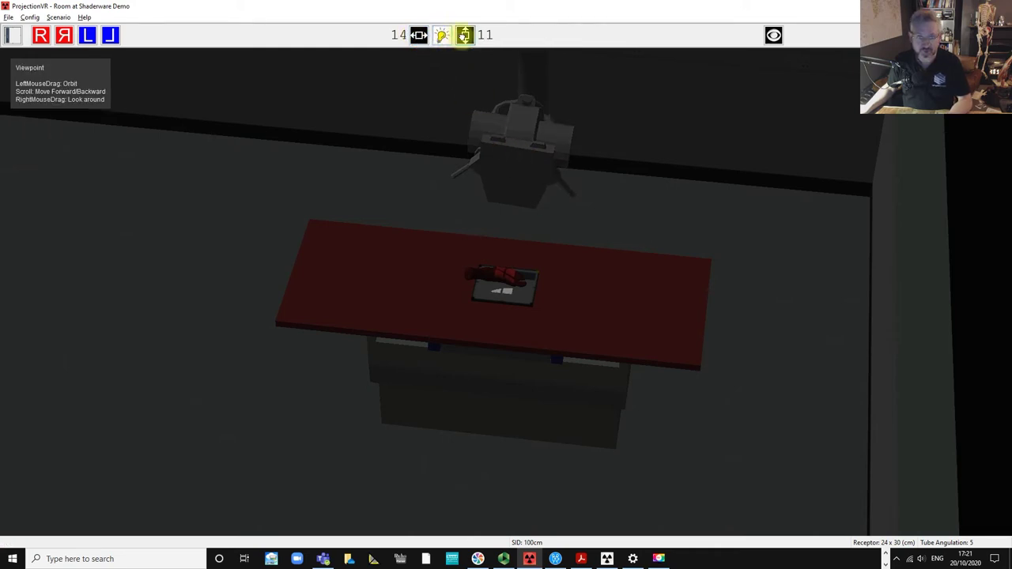
{"action": "scroll", "coordinate": [464, 36], "scroll_direction": "up", "scroll_amount": 5}
{"action": "left_click_drag", "start_coordinate": [431, 67], "coordinate": [242, 92]}
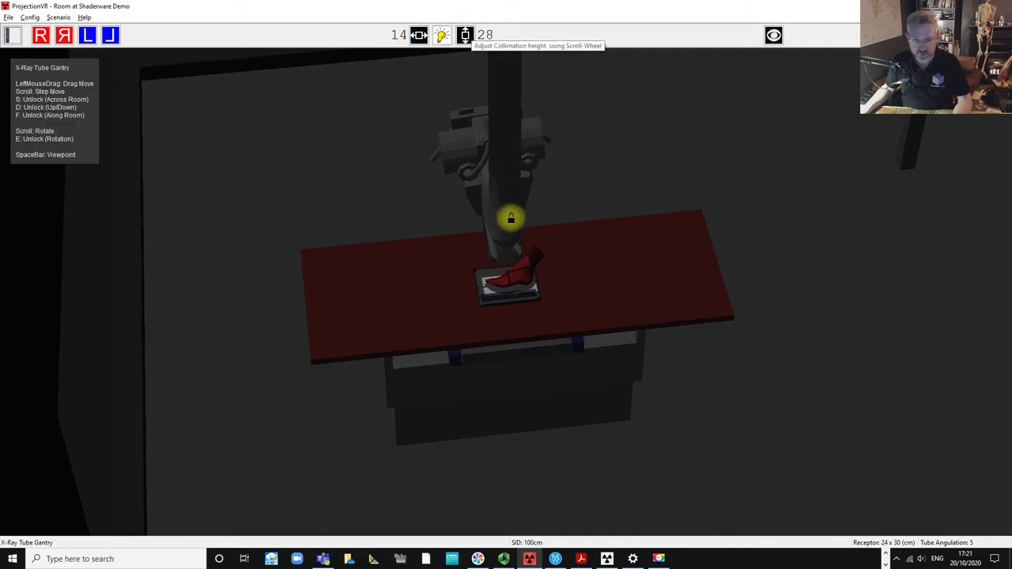
{"action": "left_click_drag", "start_coordinate": [534, 296], "coordinate": [532, 296]}
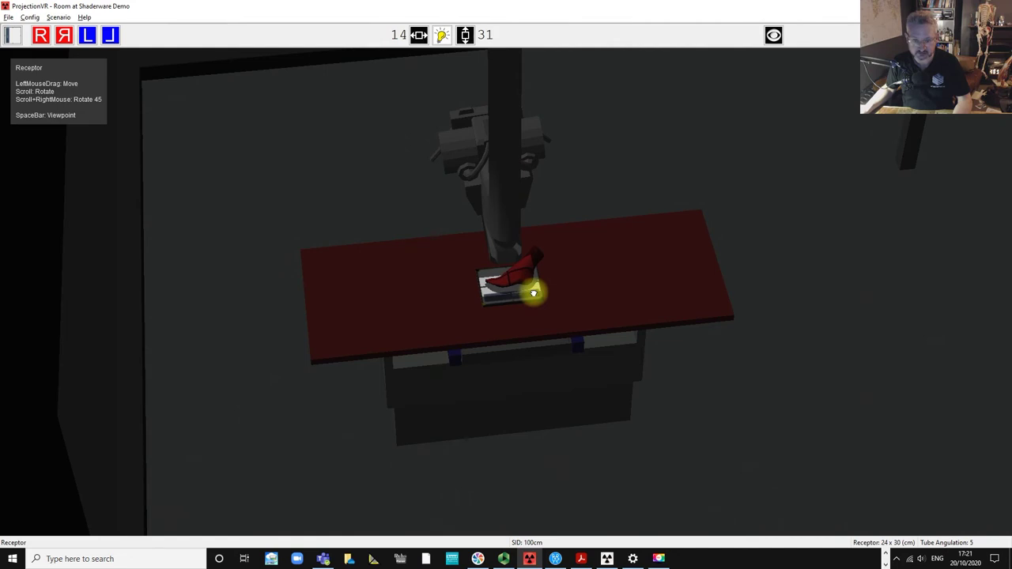
{"action": "left_click_drag", "start_coordinate": [533, 293], "coordinate": [536, 293]}
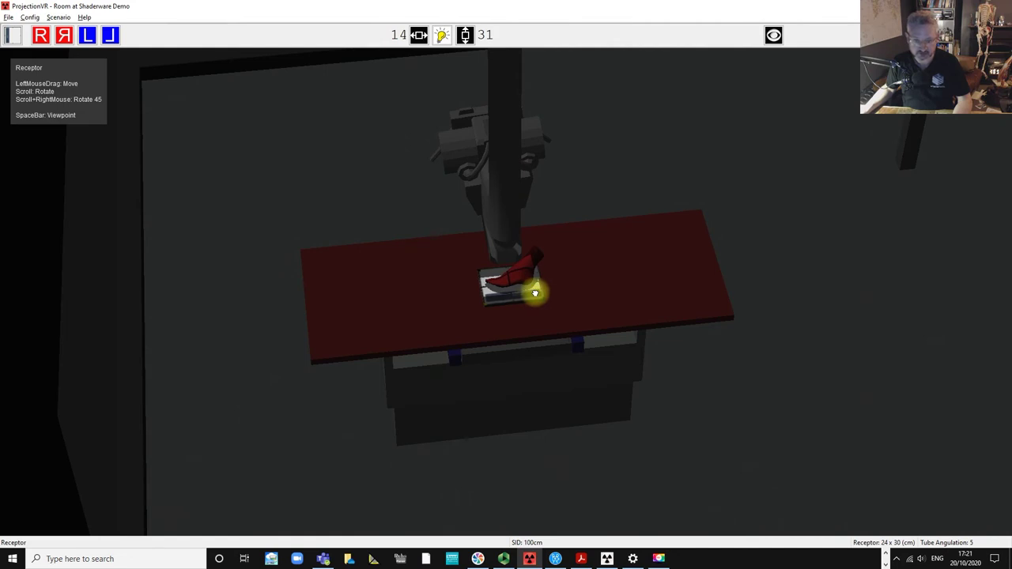
- Widen the collimation to 17 so the light field covers the whole width of the foot
{"action": "key", "text": "space"}
{"action": "left_click_drag", "start_coordinate": [361, 170], "coordinate": [440, 167]}
{"action": "key", "text": "space"}
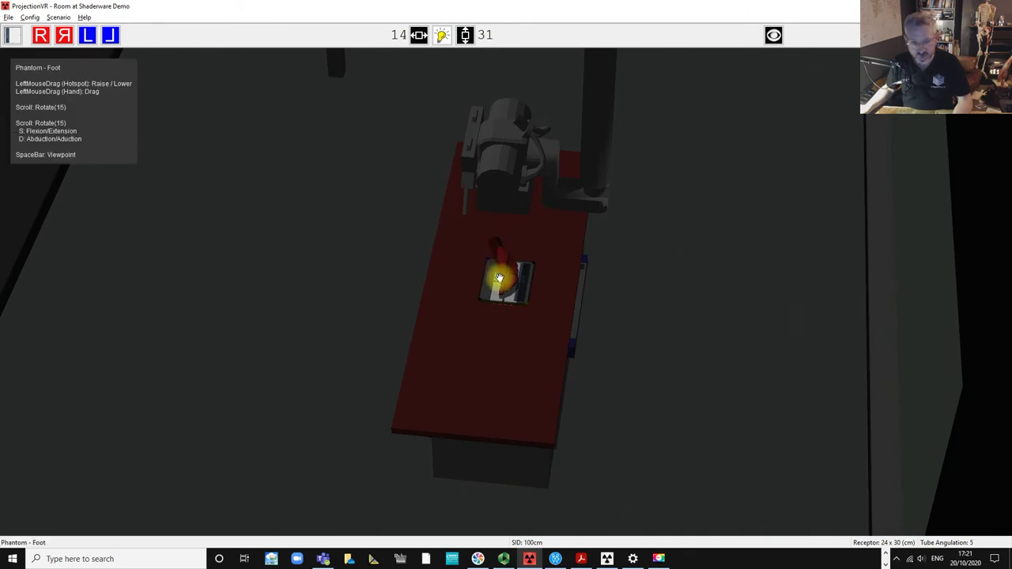
{"action": "key", "text": "space"}
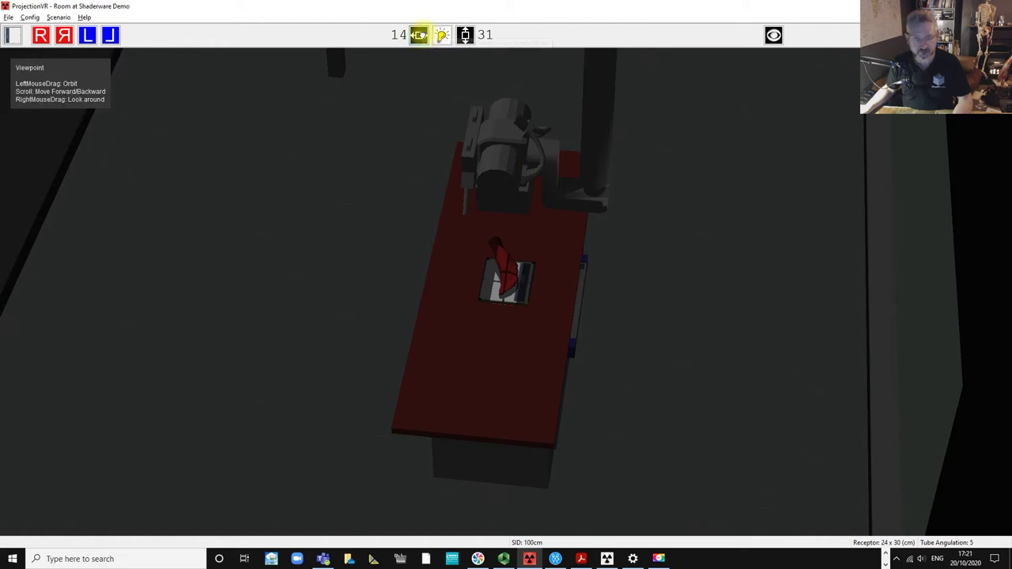
{"action": "scroll", "coordinate": [418, 35], "scroll_direction": "up", "scroll_amount": 1}
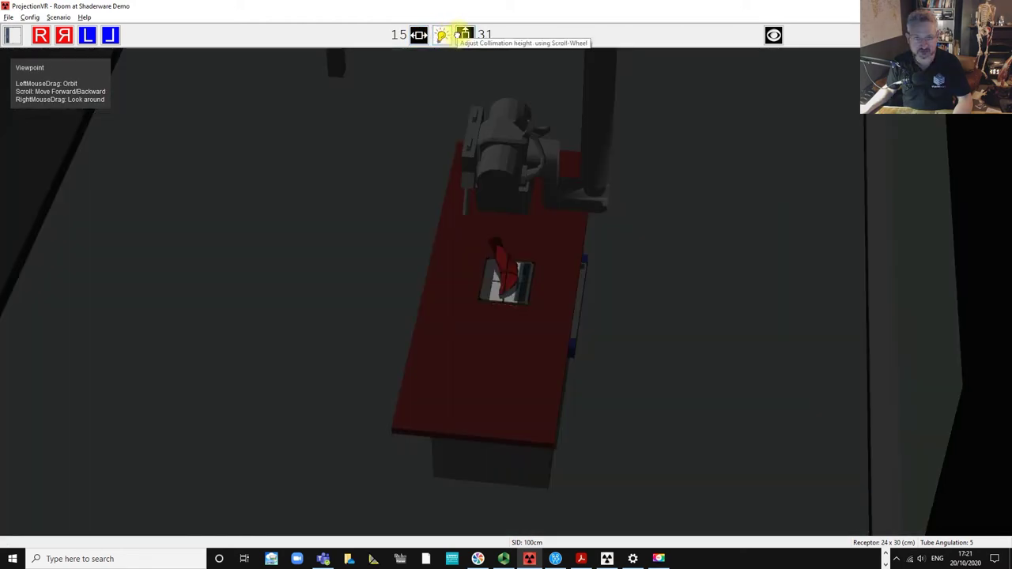
{"action": "scroll", "coordinate": [459, 36], "scroll_direction": "down", "scroll_amount": 1}
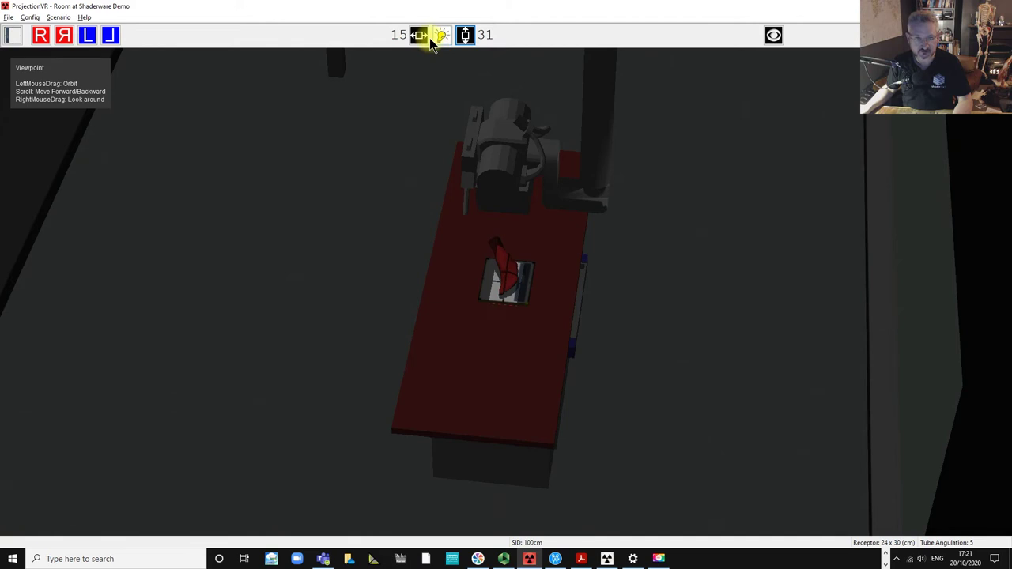
{"action": "scroll", "coordinate": [419, 38], "scroll_direction": "up", "scroll_amount": 2}
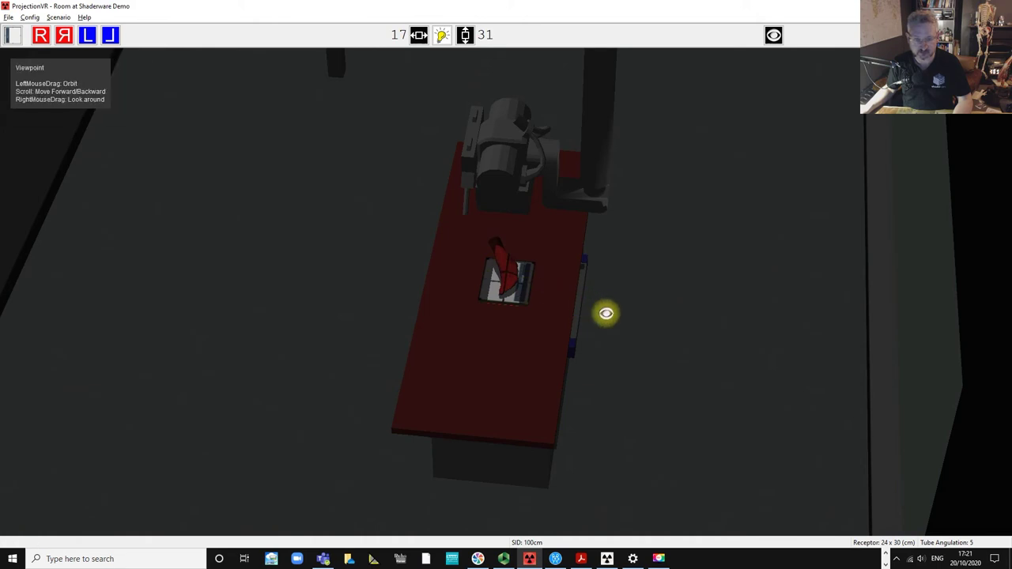
- Place an upright L marker in the upper corner of the light field, away from the receptor's labelled edge
{"action": "left_click", "coordinate": [85, 39]}
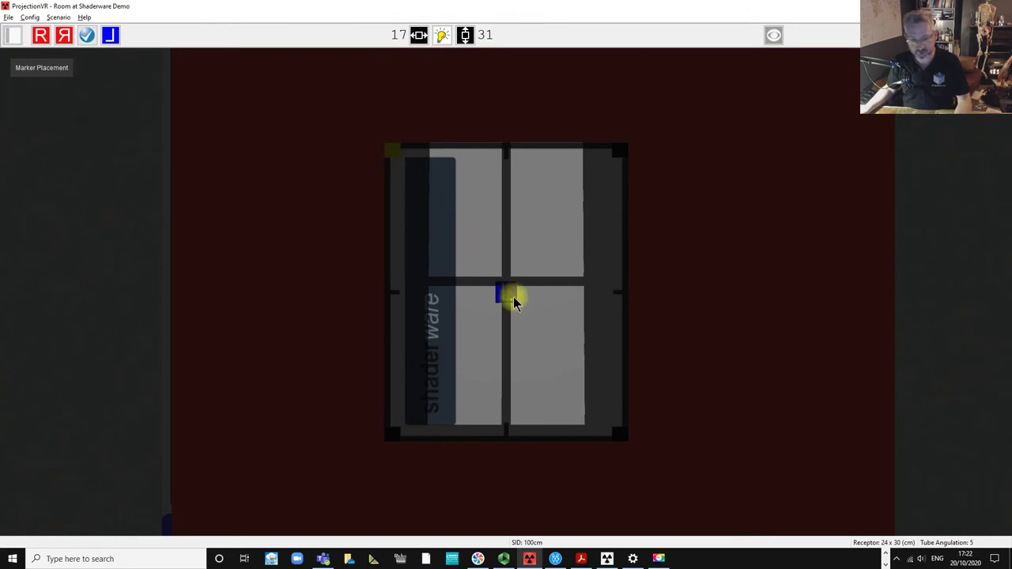
{"action": "mouse_move", "coordinate": [511, 294]}
{"action": "left_mouse_down"}
{"action": "mouse_move", "coordinate": [542, 203]}
{"action": "mouse_move", "coordinate": [574, 172]}
{"action": "left_mouse_up"}
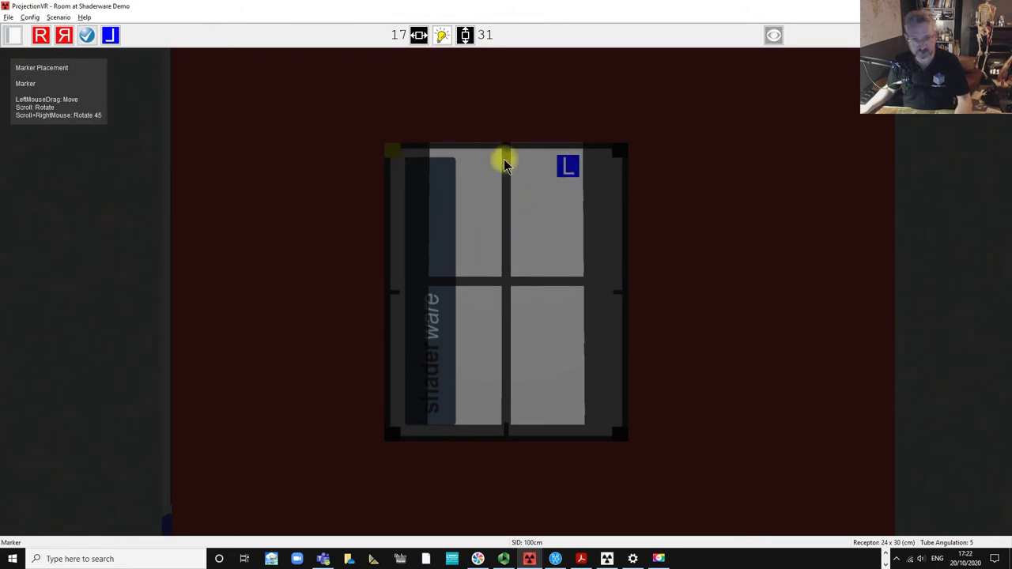
{"action": "left_click", "coordinate": [88, 35]}
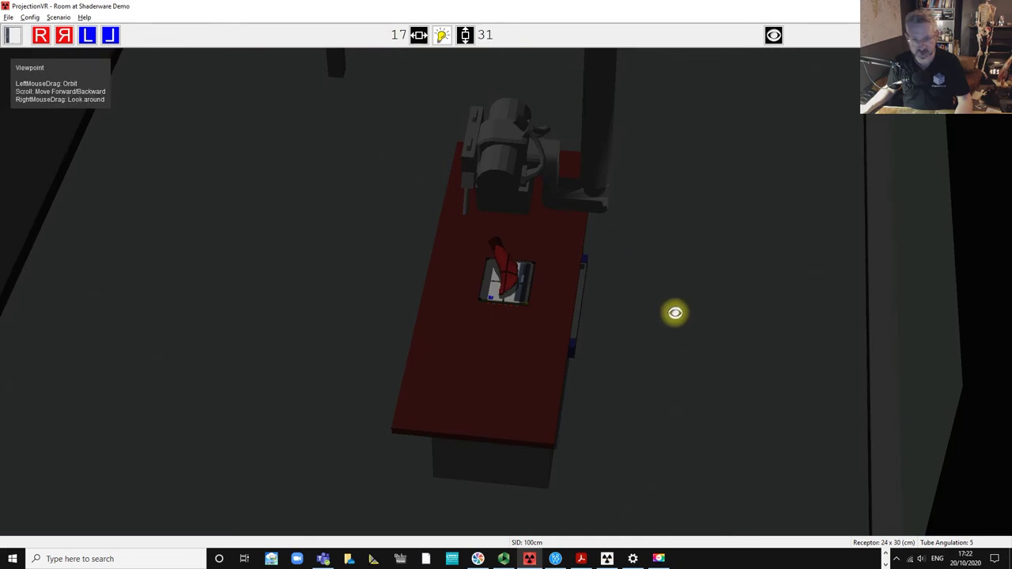
- Check the foot, beam and marker setup from both ends of the table, and switch to the ProjectionVR console
{"action": "left_click_drag", "start_coordinate": [674, 313], "coordinate": [481, 322]}
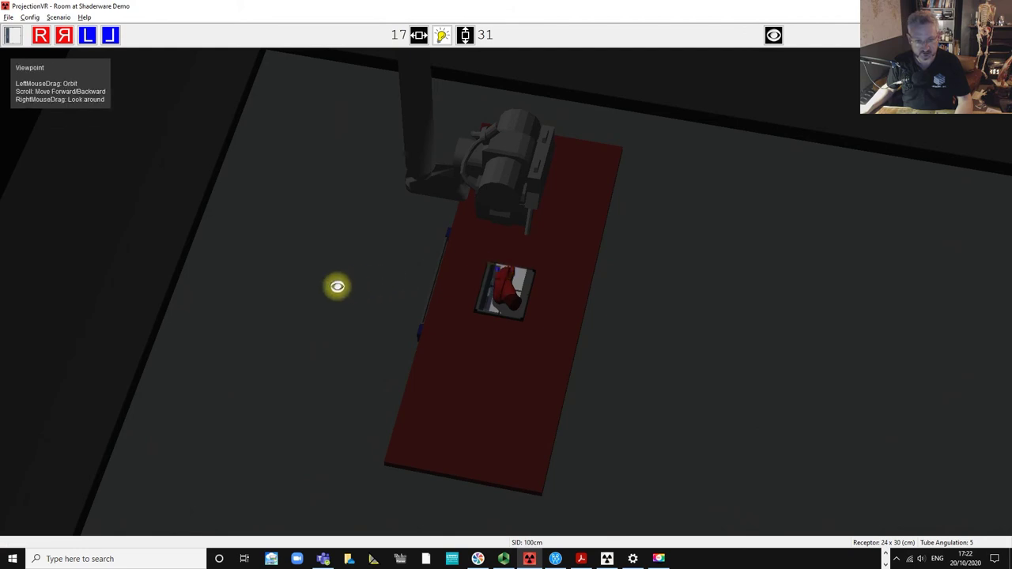
{"action": "left_click_drag", "start_coordinate": [337, 287], "coordinate": [522, 276]}
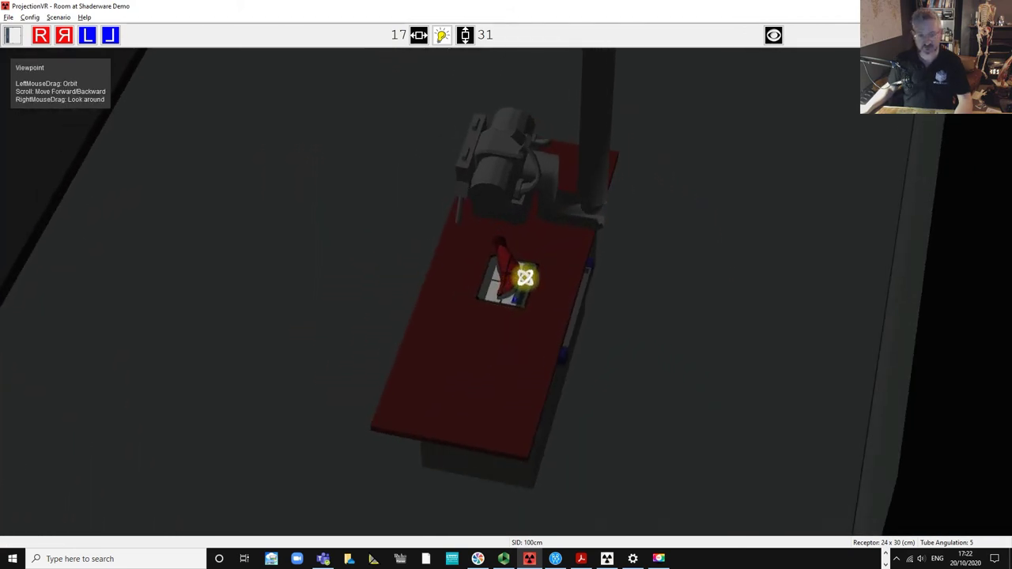
{"action": "left_click", "coordinate": [608, 559]}
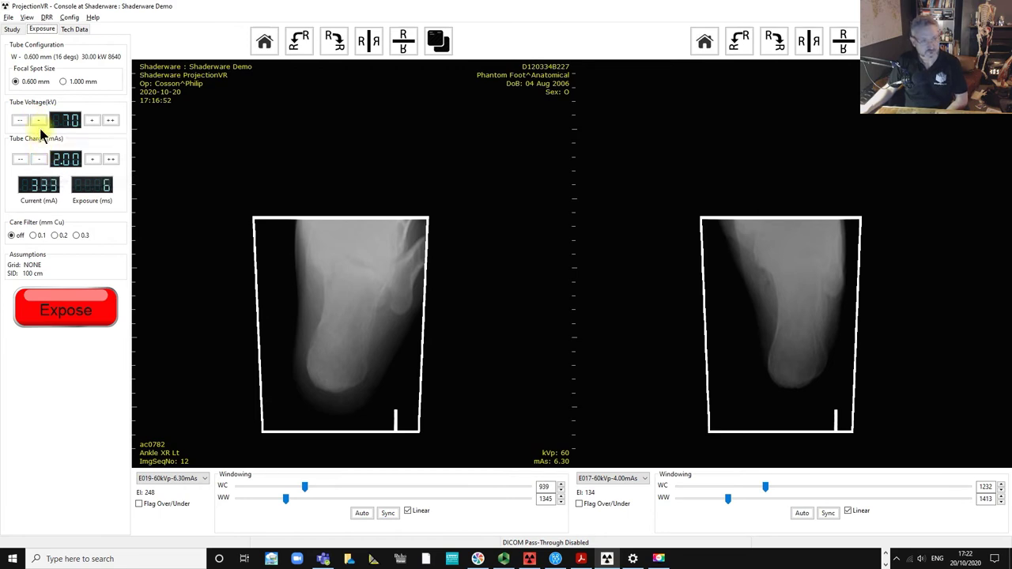
- Set the tube charge to 1.00 mAs, and prep the tube and expose the oblique left foot image
{"action": "left_click", "coordinate": [41, 161]}
{"action": "left_click", "coordinate": [40, 162]}
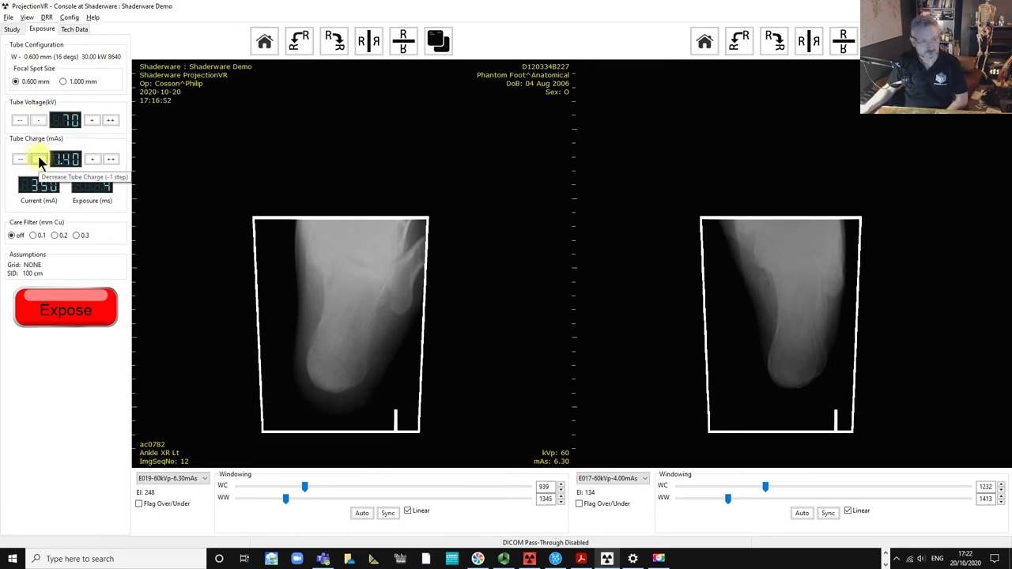
{"action": "left_click", "coordinate": [41, 161]}
{"action": "left_click", "coordinate": [40, 161]}
{"action": "left_click", "coordinate": [41, 161]}
{"action": "left_click", "coordinate": [41, 161]}
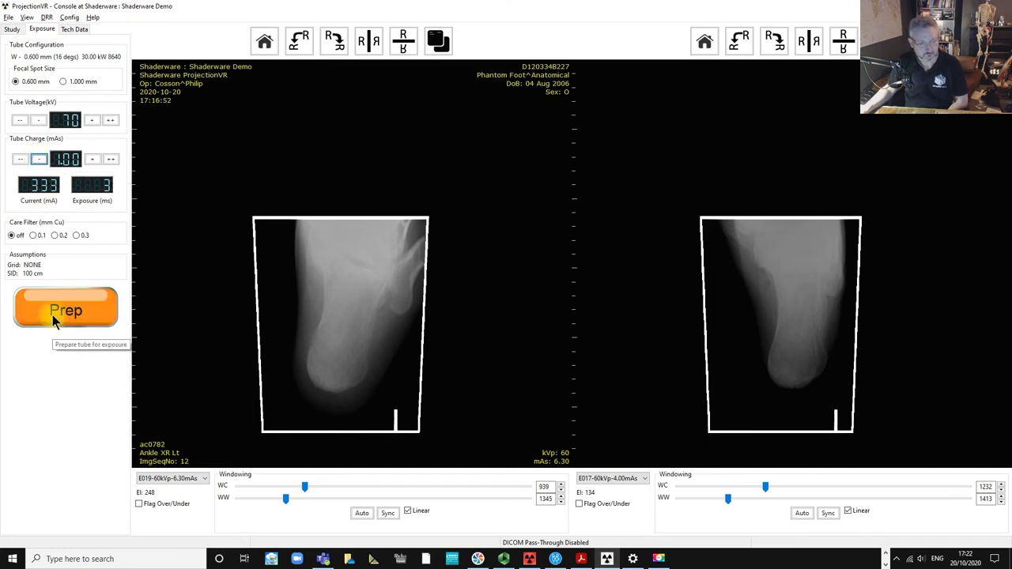
{"action": "left_click", "coordinate": [54, 316]}
{"action": "left_click", "coordinate": [54, 316]}
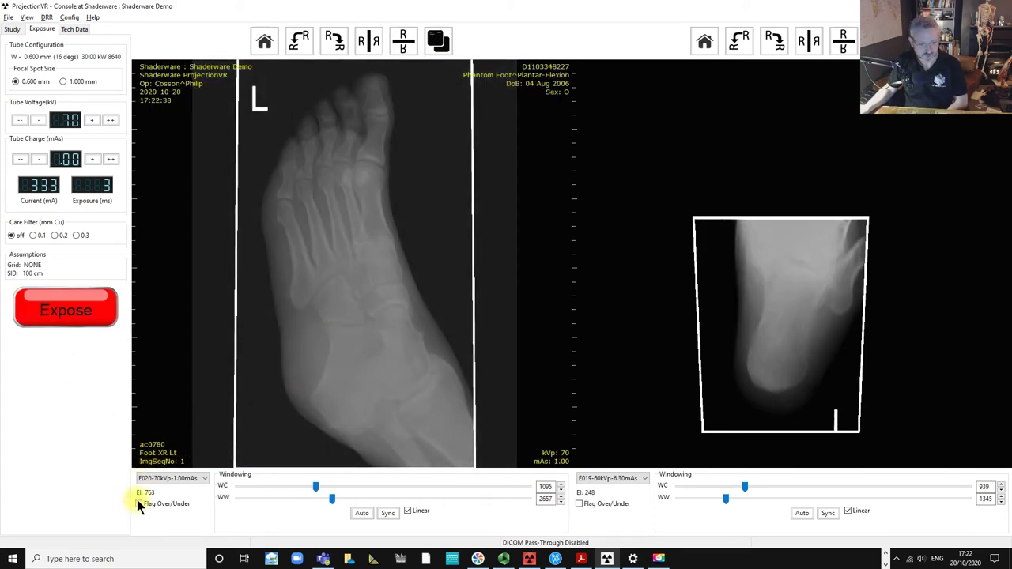
- Adjust the new foot image's windowing to WC 1080 and WW 1582, checking it rotated 90 degrees counterclockwise before turning it back upright
{"action": "left_click_drag", "start_coordinate": [350, 309], "coordinate": [307, 331]}
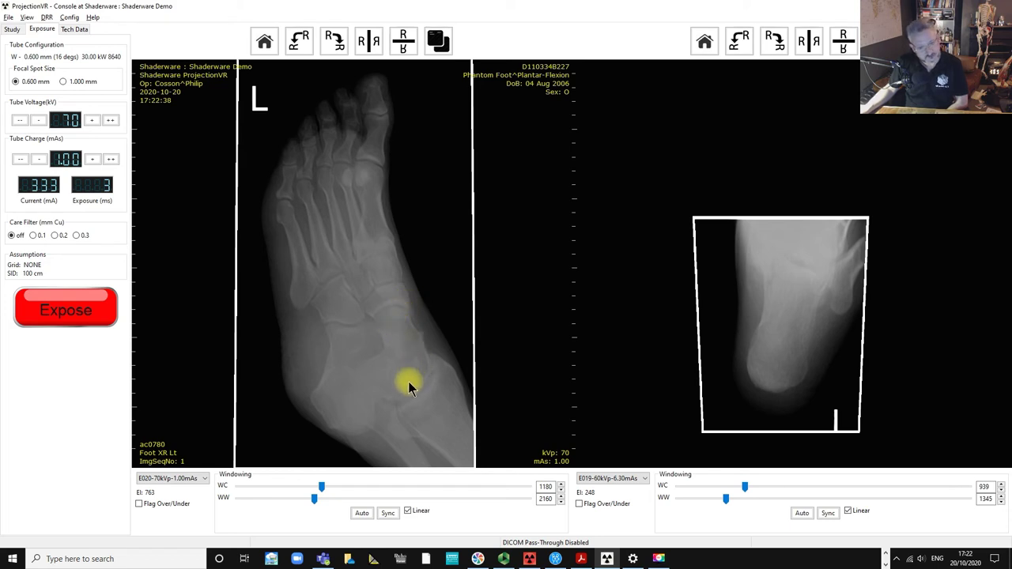
{"action": "left_click", "coordinate": [300, 41]}
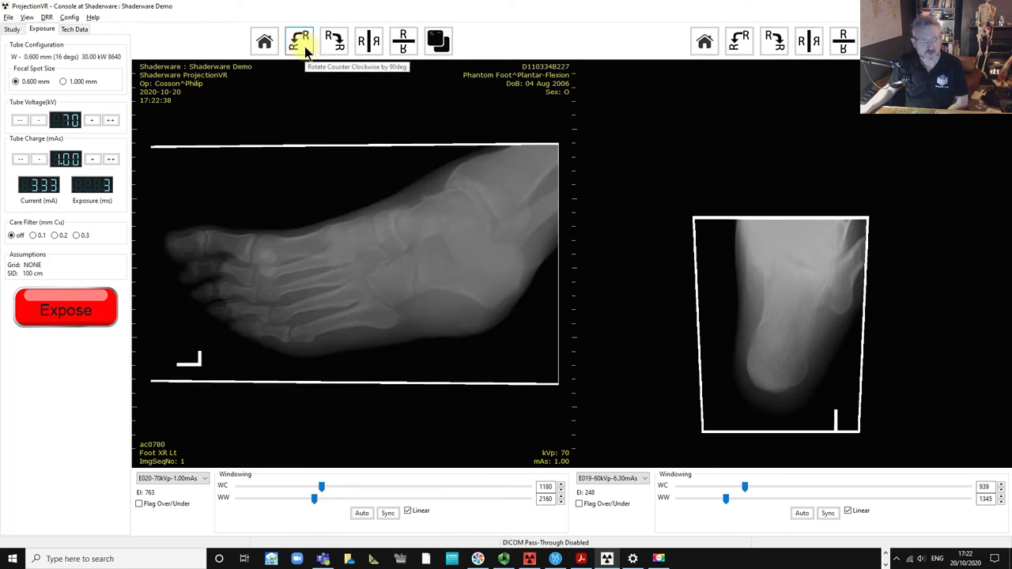
{"action": "mouse_move", "coordinate": [508, 253]}
{"action": "left_mouse_down"}
{"action": "mouse_move", "coordinate": [474, 262]}
{"action": "mouse_move", "coordinate": [461, 253]}
{"action": "mouse_move", "coordinate": [474, 235]}
{"action": "mouse_move", "coordinate": [502, 237]}
{"action": "left_mouse_up"}
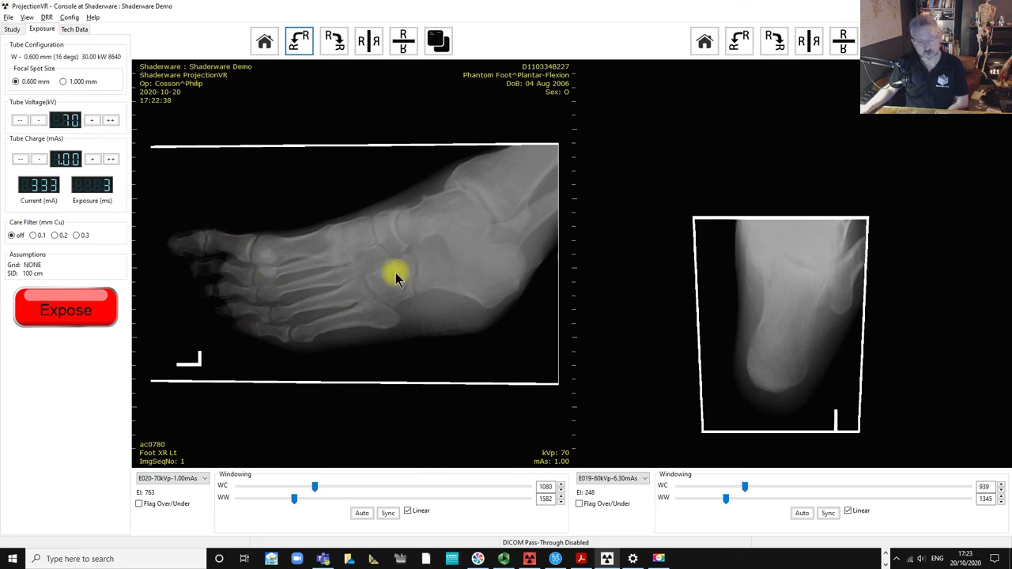
{"action": "left_click", "coordinate": [334, 43]}
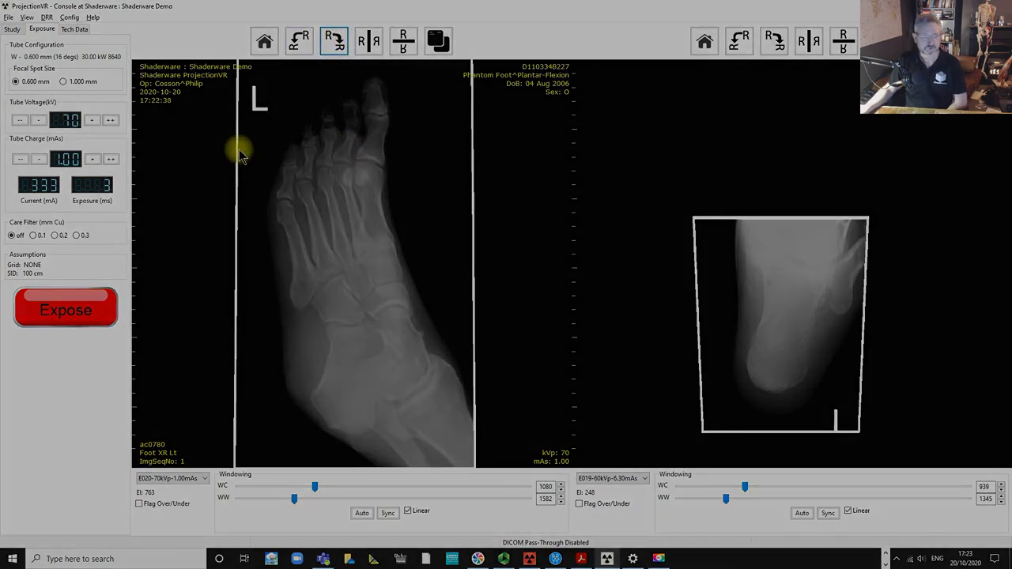